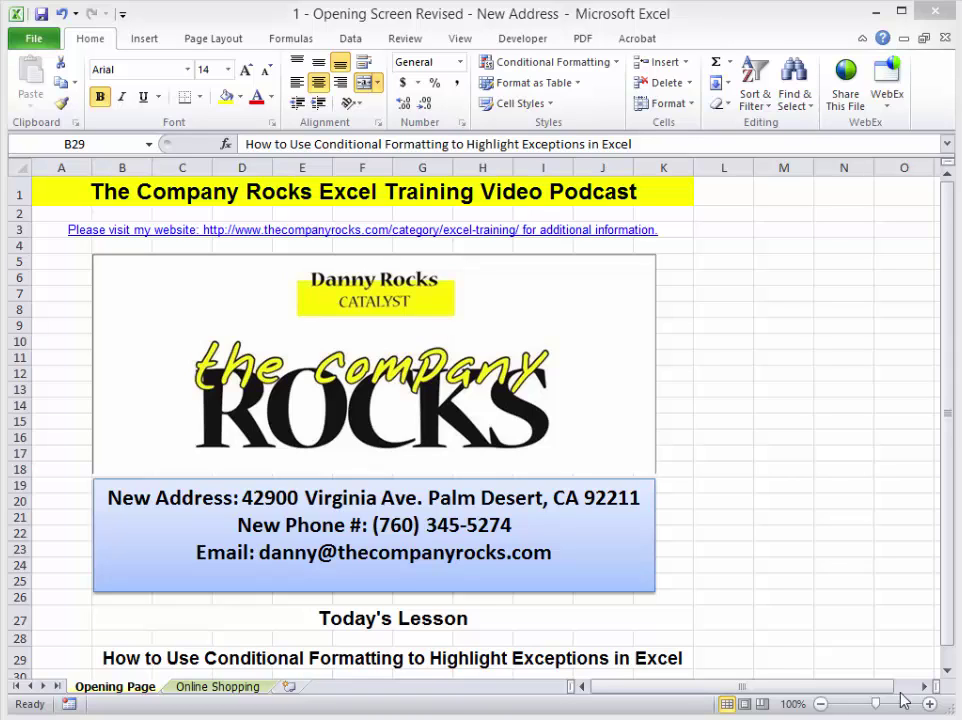
Step: Try entering Yes in the blank Registered cell B3 on the ISBLANK() sheet, and undo the entry
left_click(328, 660)
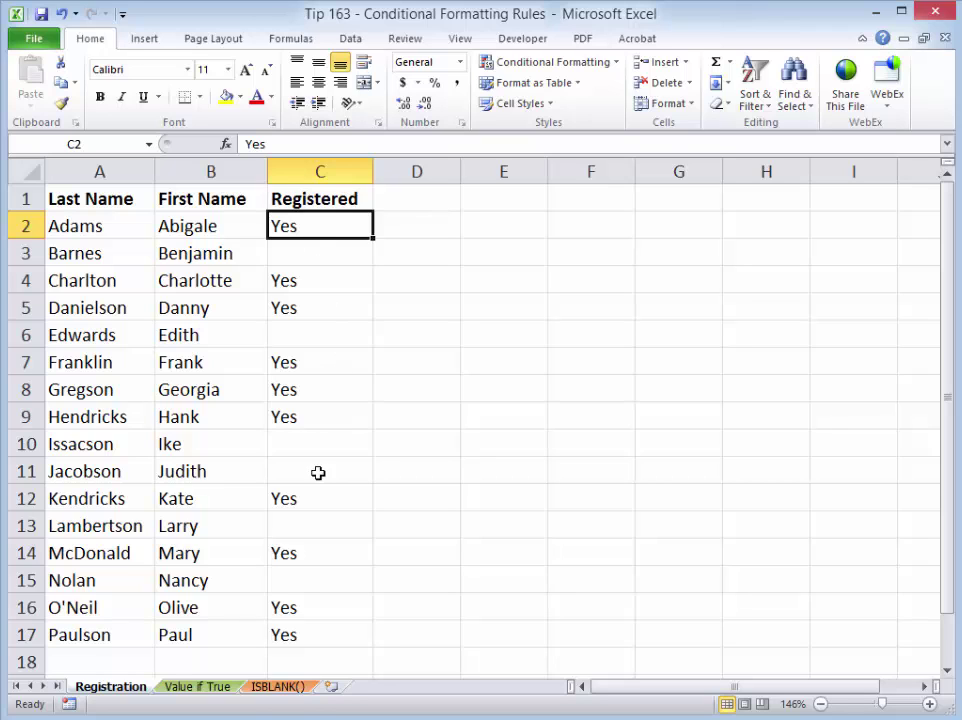
left_click(276, 687)
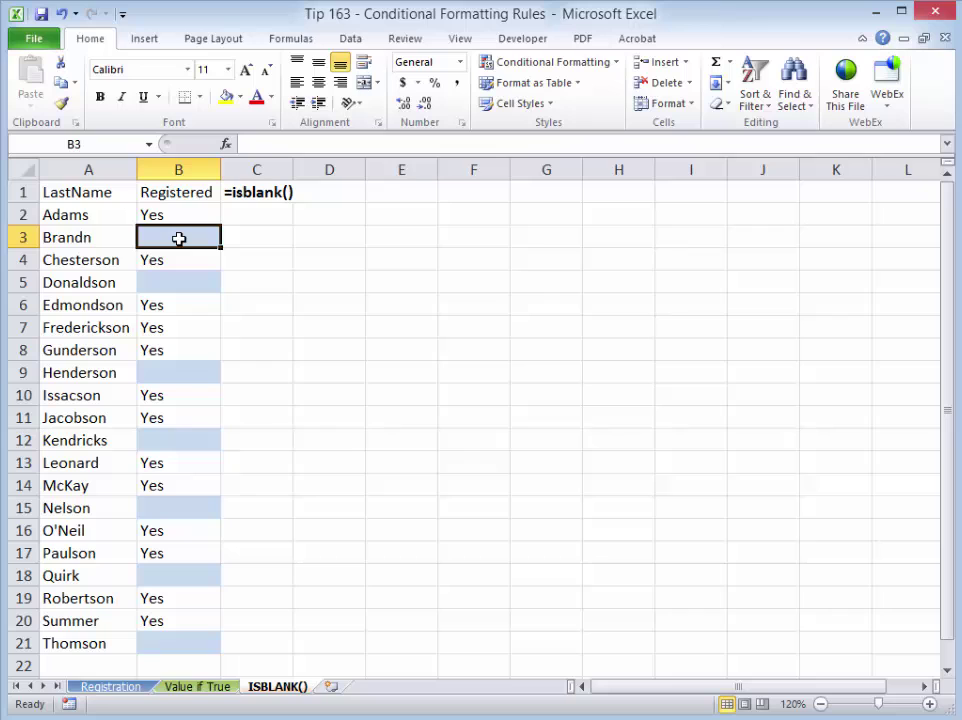
type("Yes")
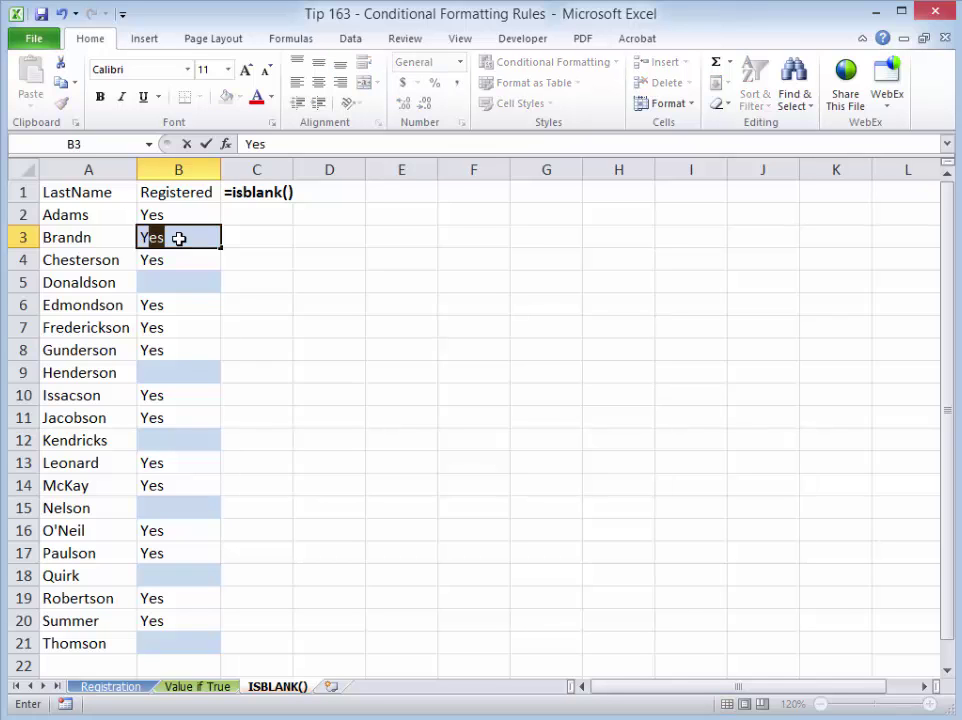
key("Tab")
left_click(179, 238)
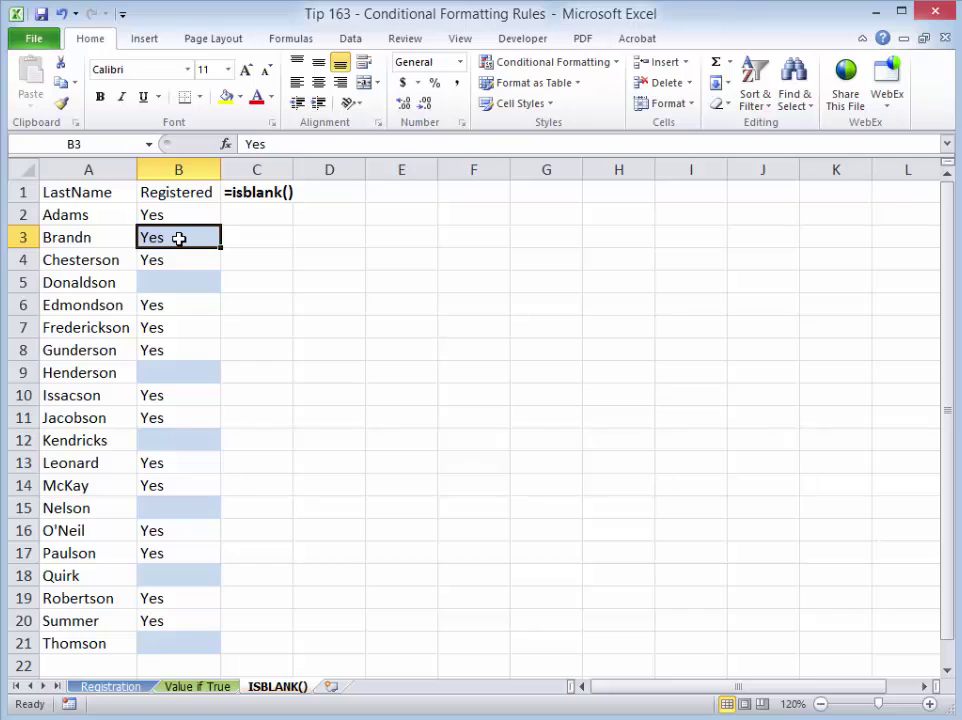
key("ctrl+z")
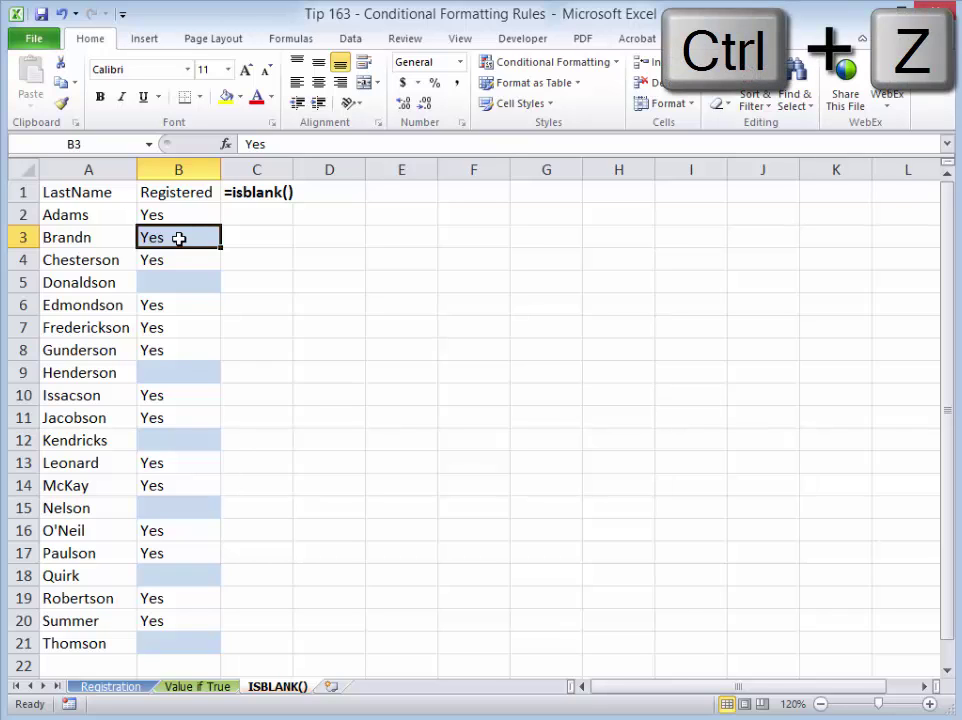
key("ctrl+z")
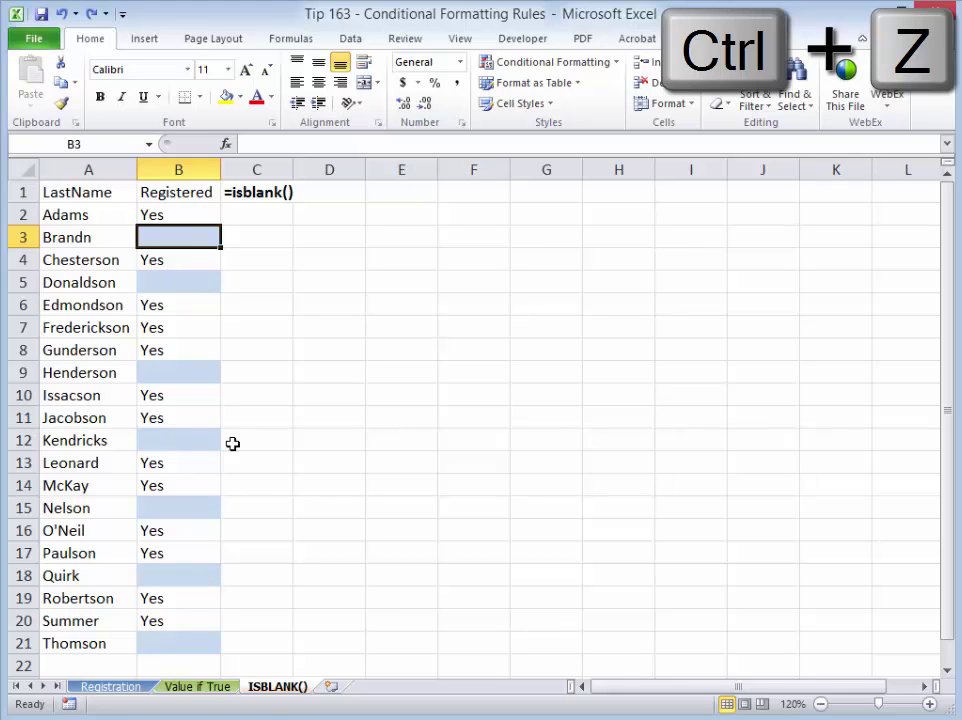
Step: View the Value if True sheet and select the Registered cells C2:C17 on the Registration sheet
left_click(199, 687)
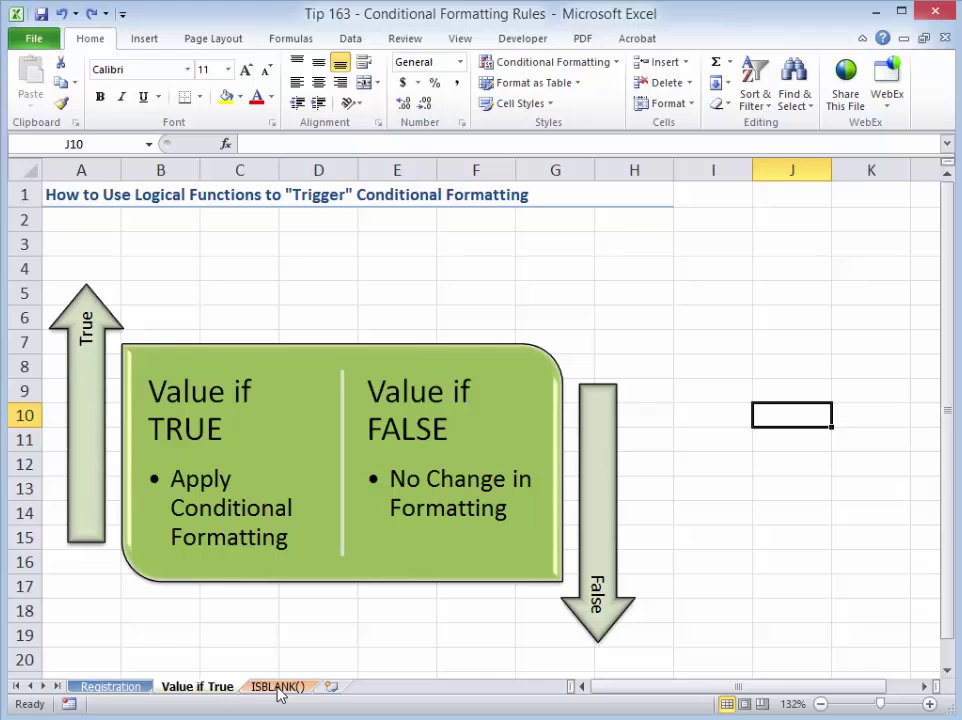
left_click(109, 689)
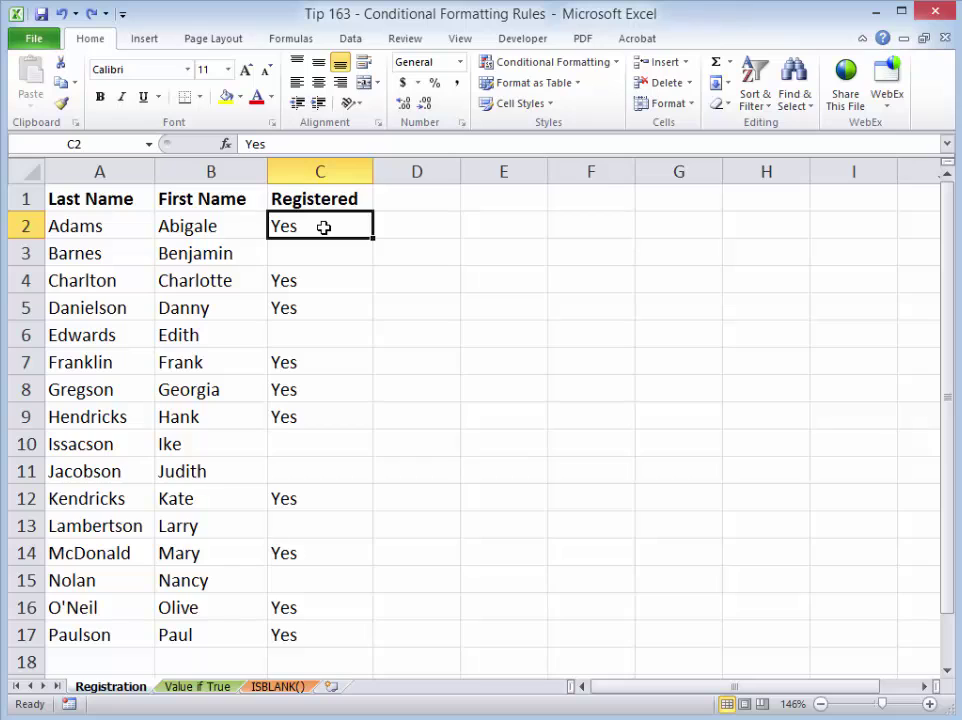
left_click_drag(323, 227, 309, 635)
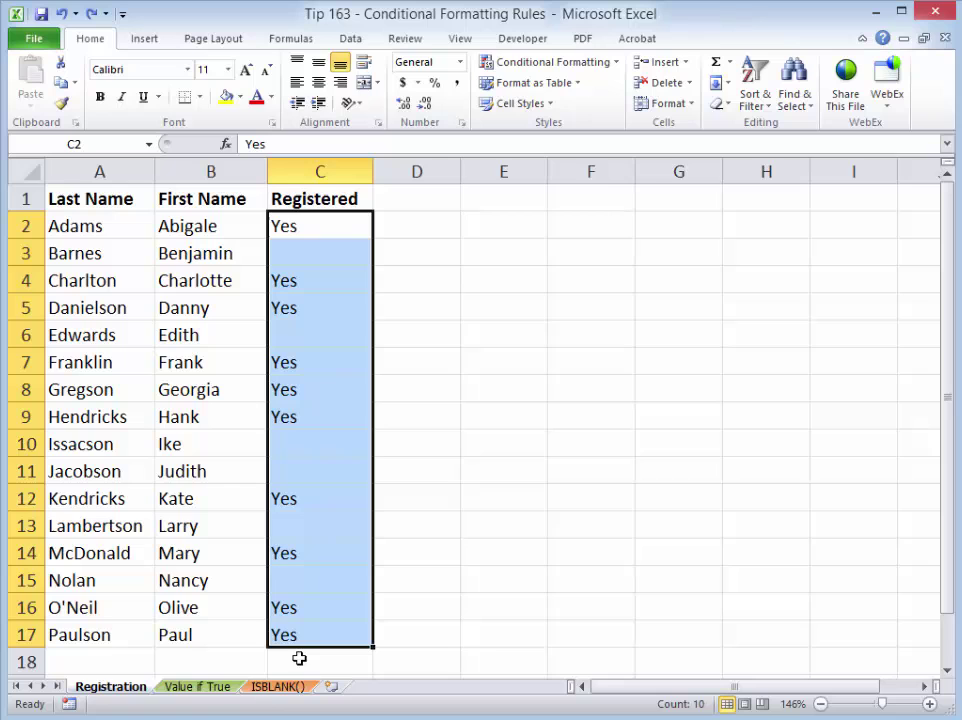
Step: On the ISBLANK() sheet, enter =ISBLANK(B2) in cell C2 and fill it down to C21
left_click(198, 687)
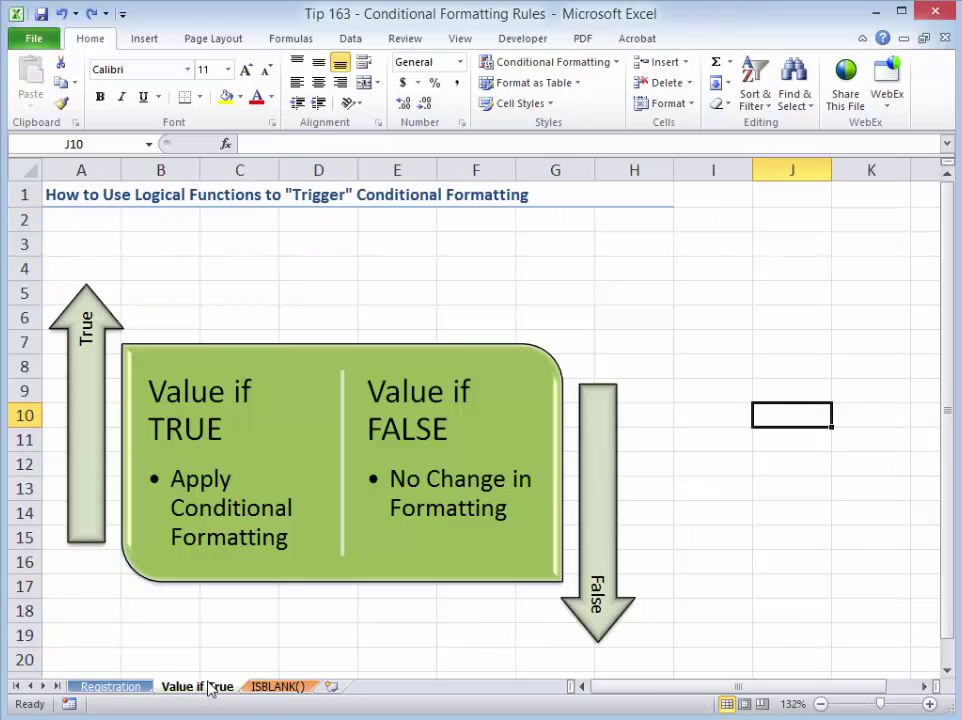
left_click(293, 687)
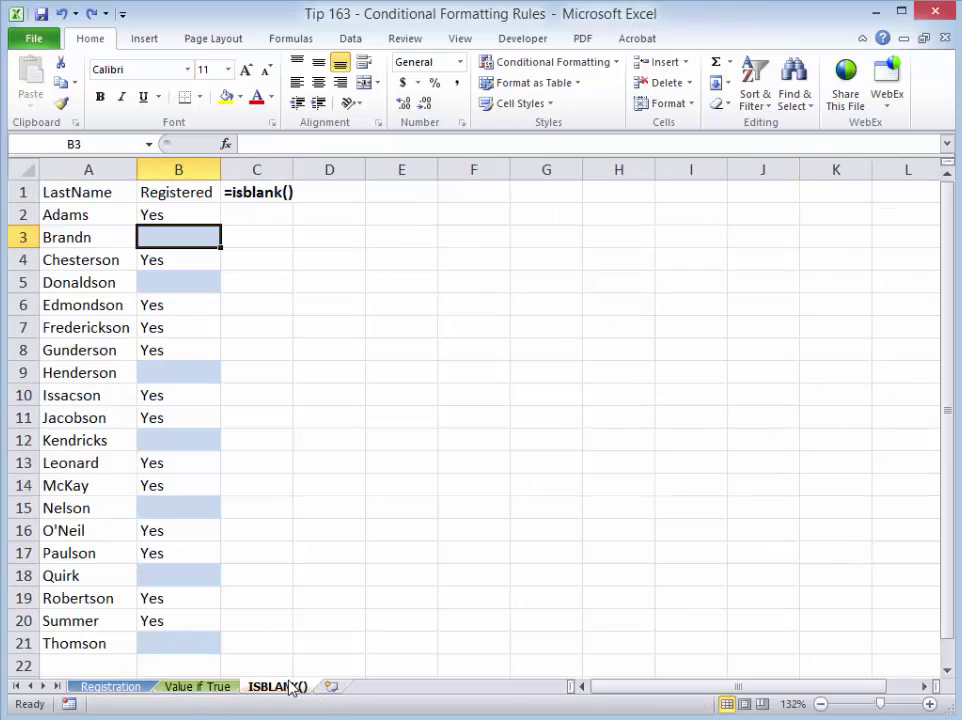
left_click(269, 214)
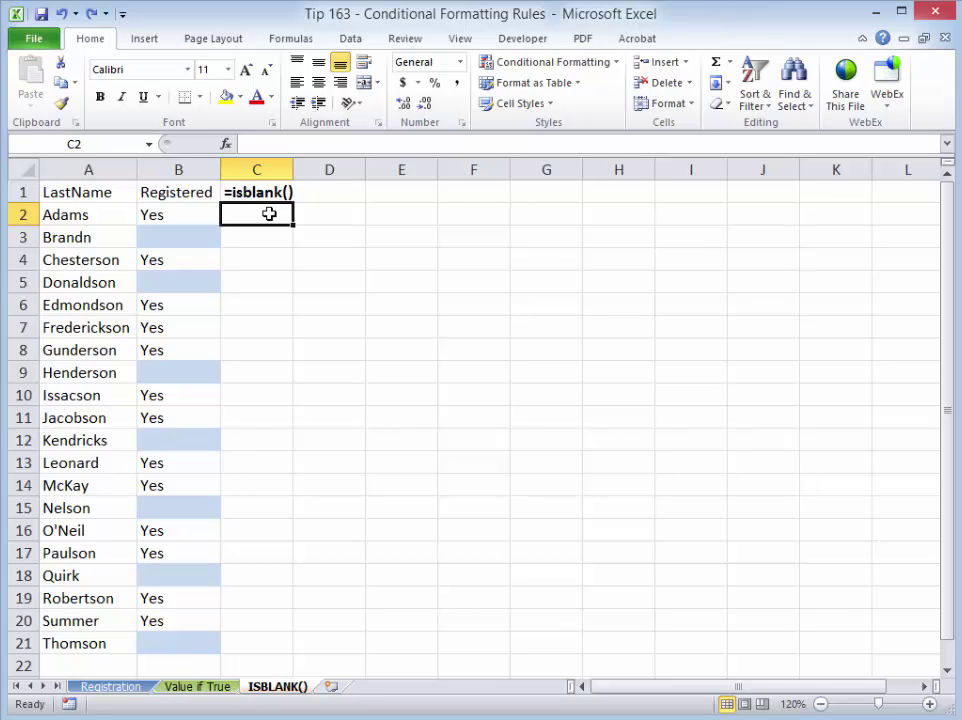
type("=i")
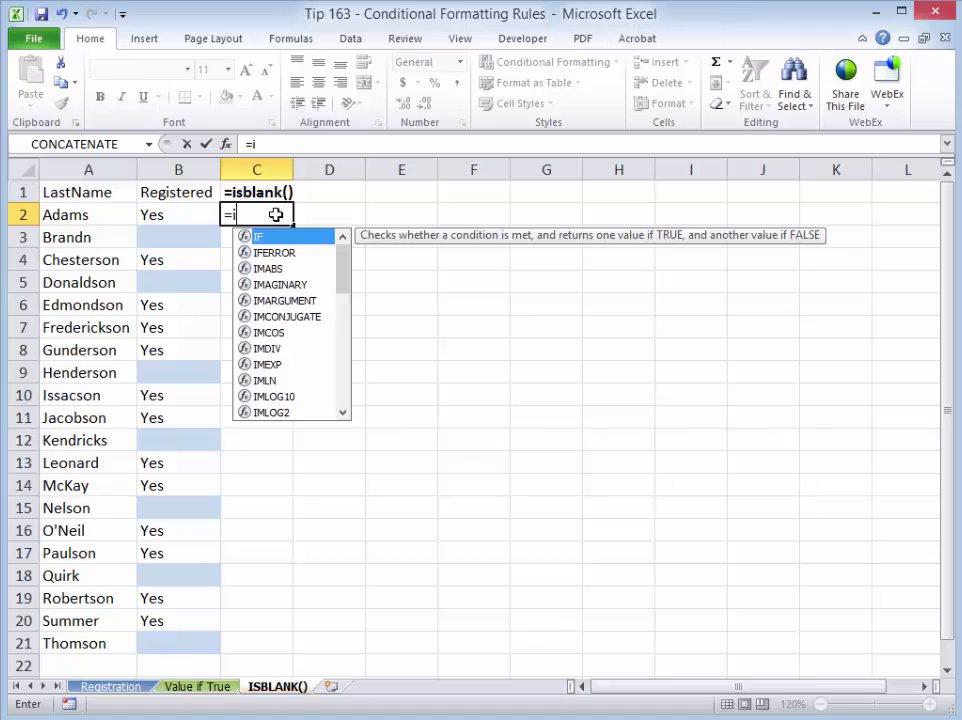
type("sb")
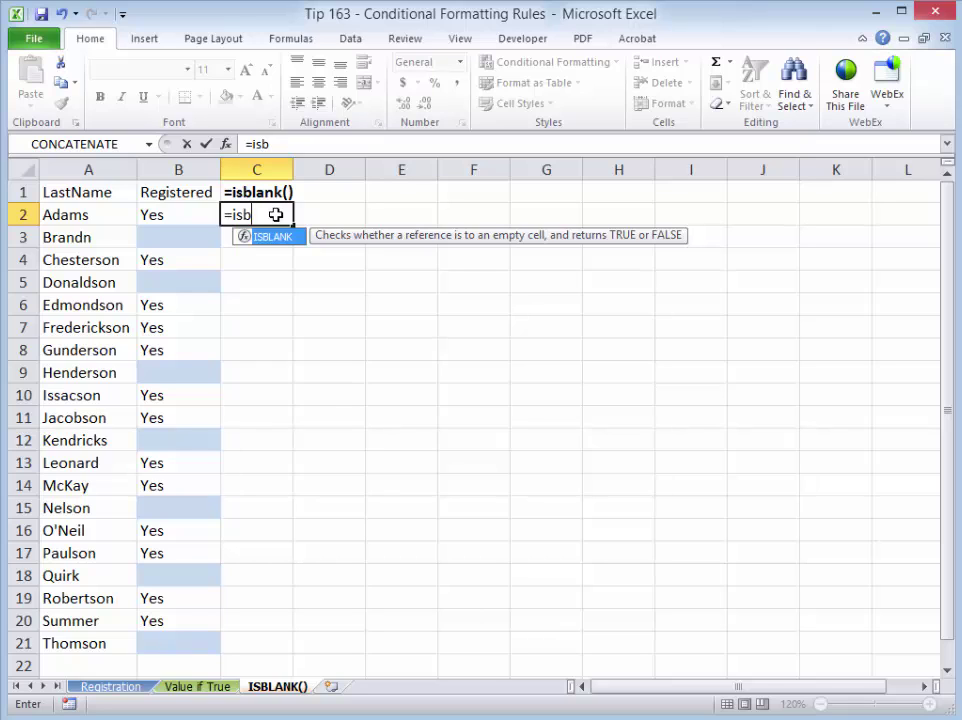
key("Tab")
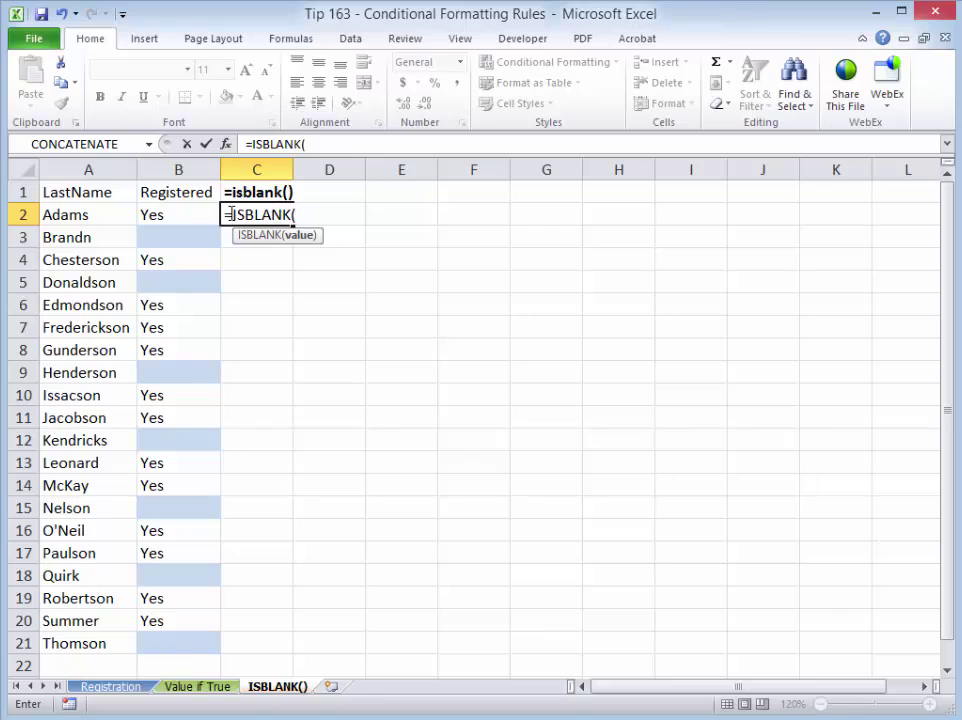
left_click(196, 212)
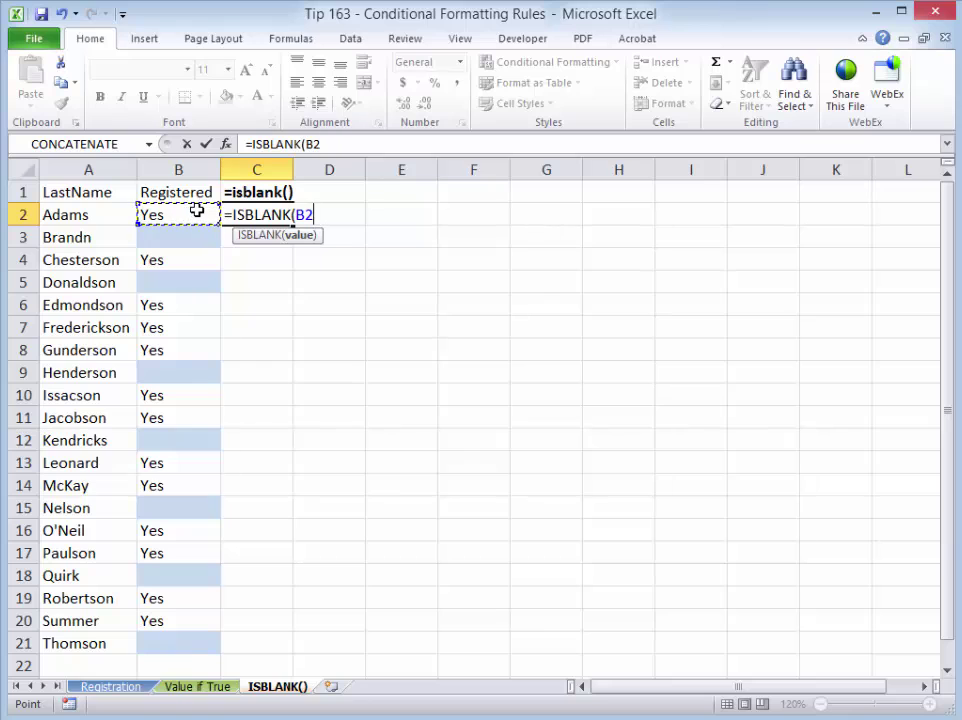
type(")")
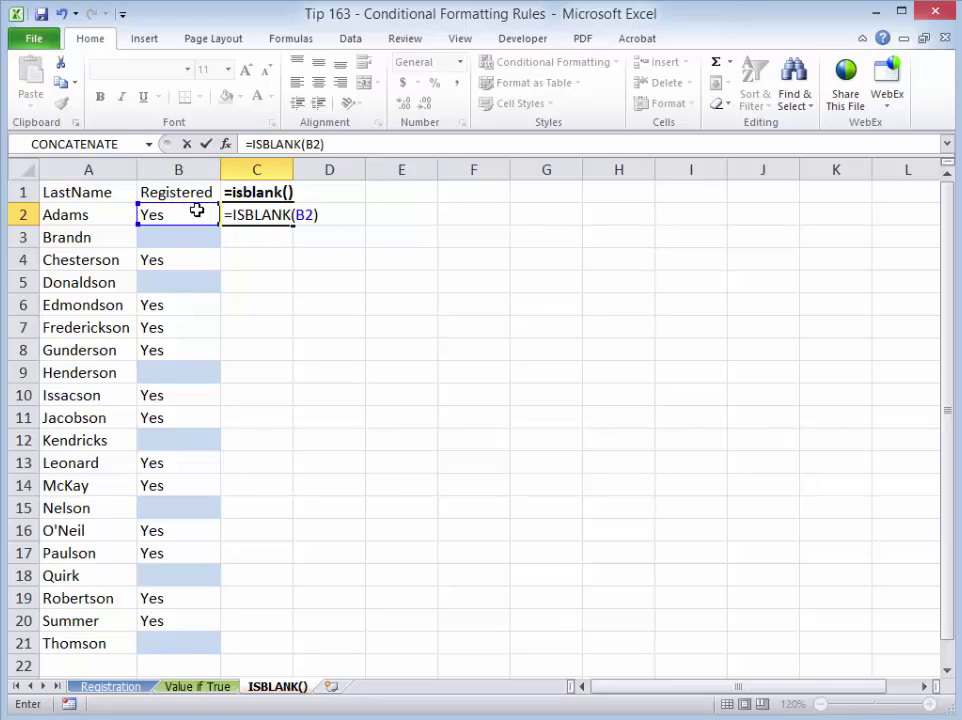
key("ctrl+Return")
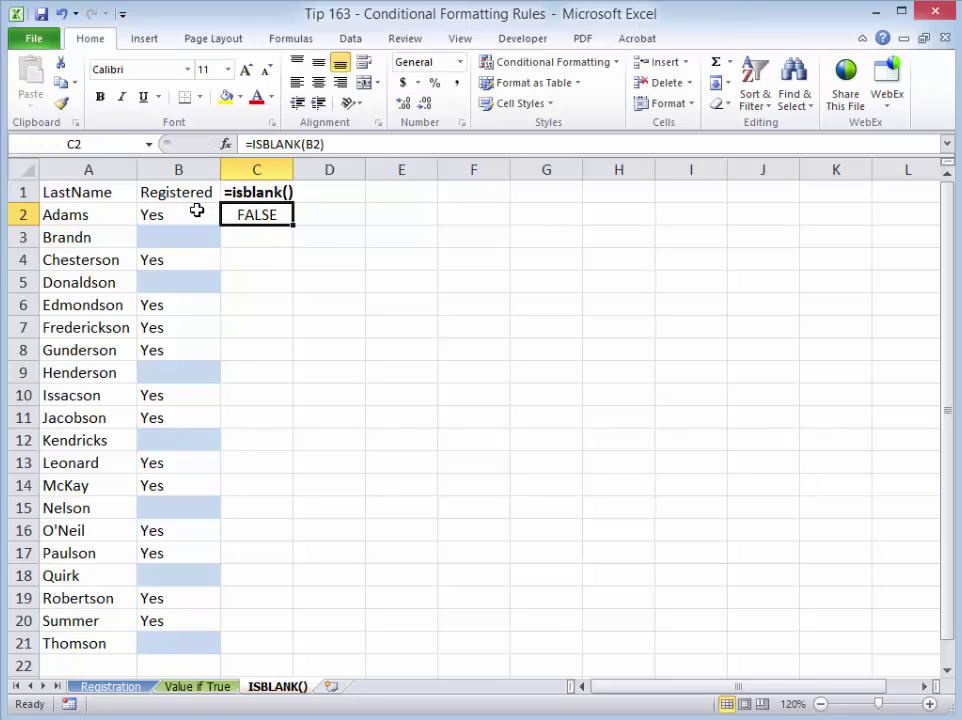
double_click(292, 227)
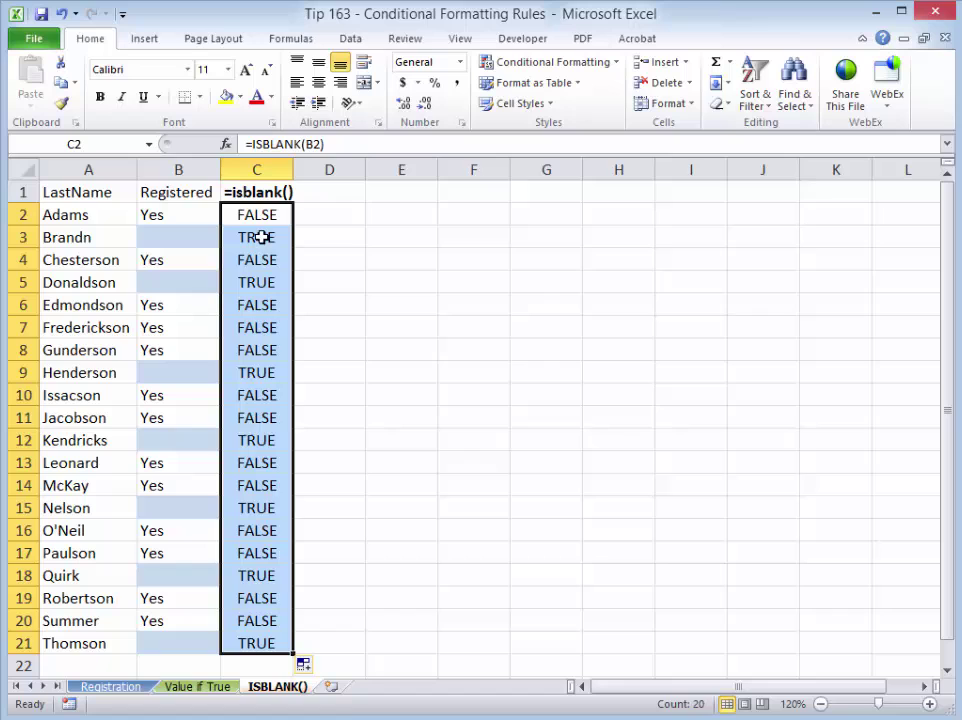
left_click(265, 240)
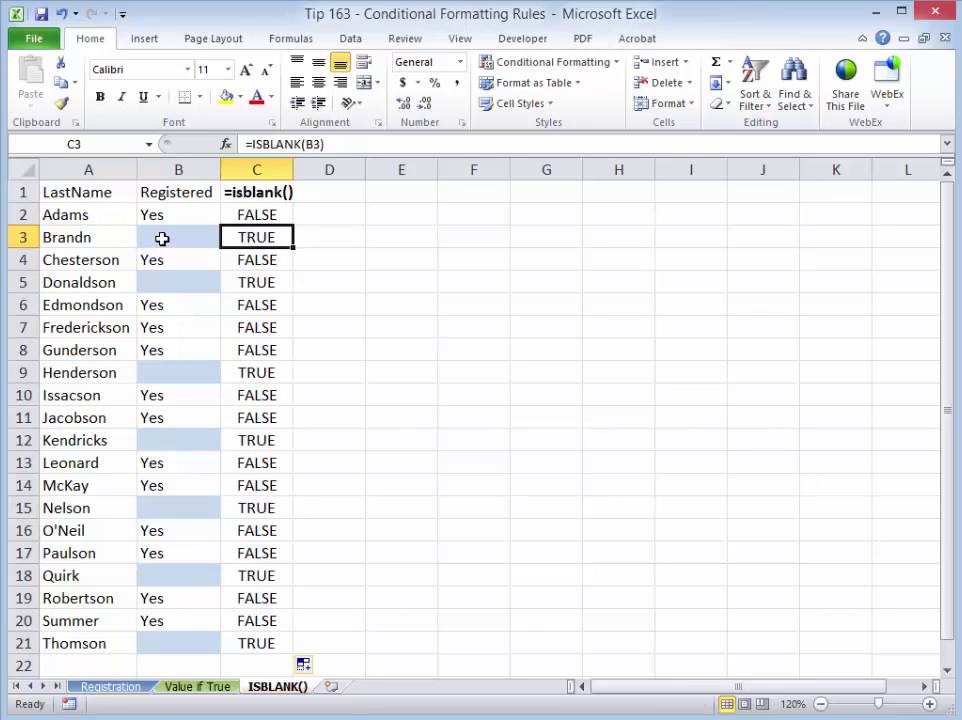
Step: Undo the fill-down and the ISBLANK formula entered in column C
key("ctrl+z")
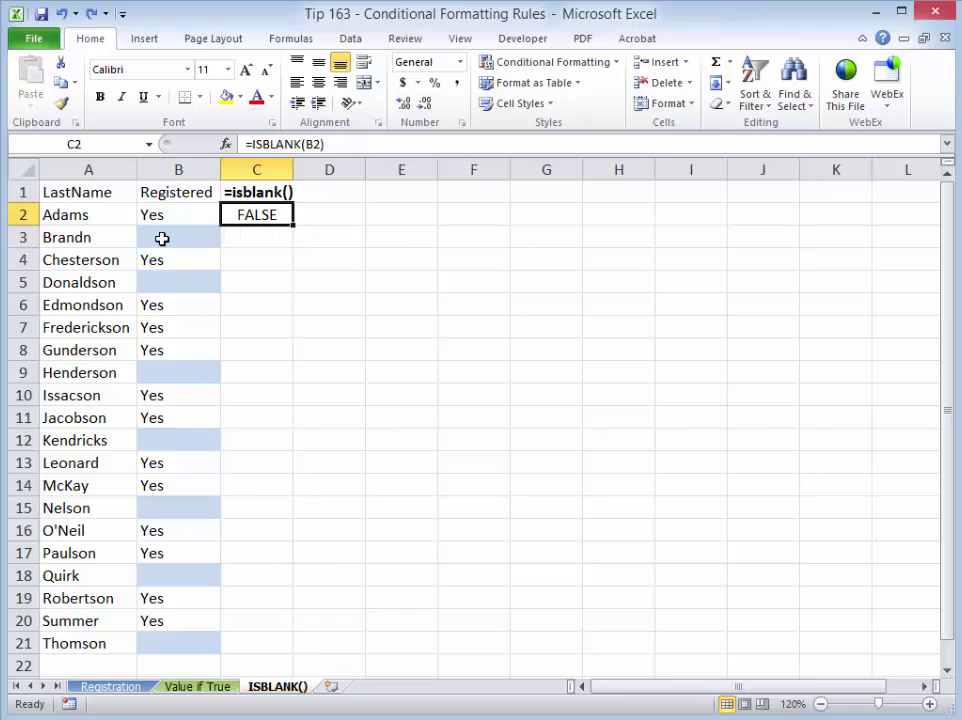
key("ctrl+z")
key("ctrl+z")
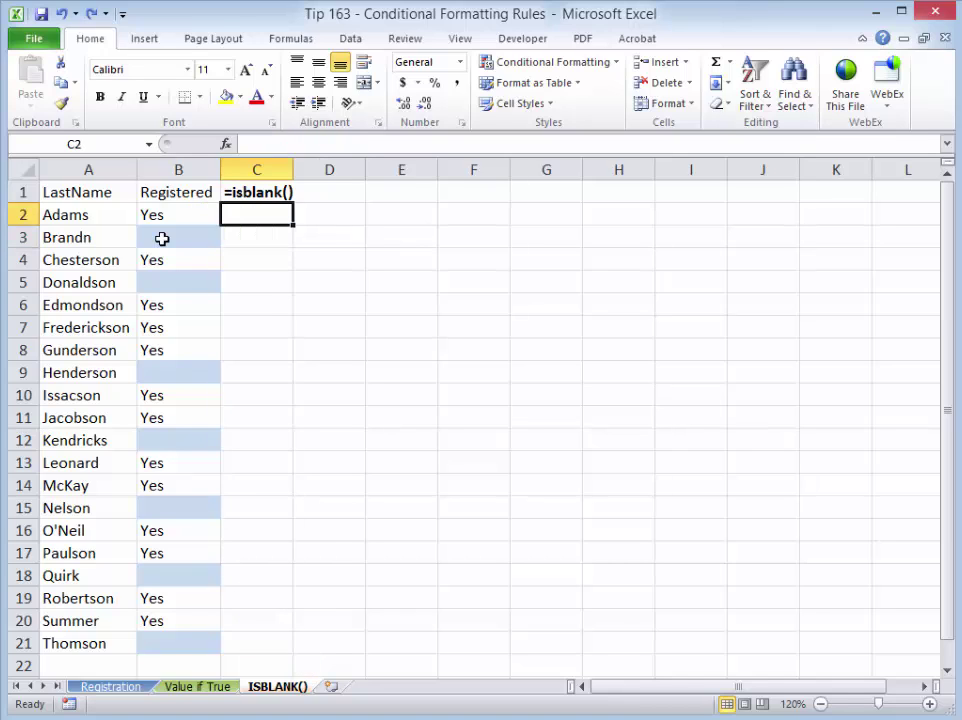
Step: Start a new conditional formatting rule for C2:C17 on the Registration sheet that uses a formula to determine which cells to format
left_click(138, 688)
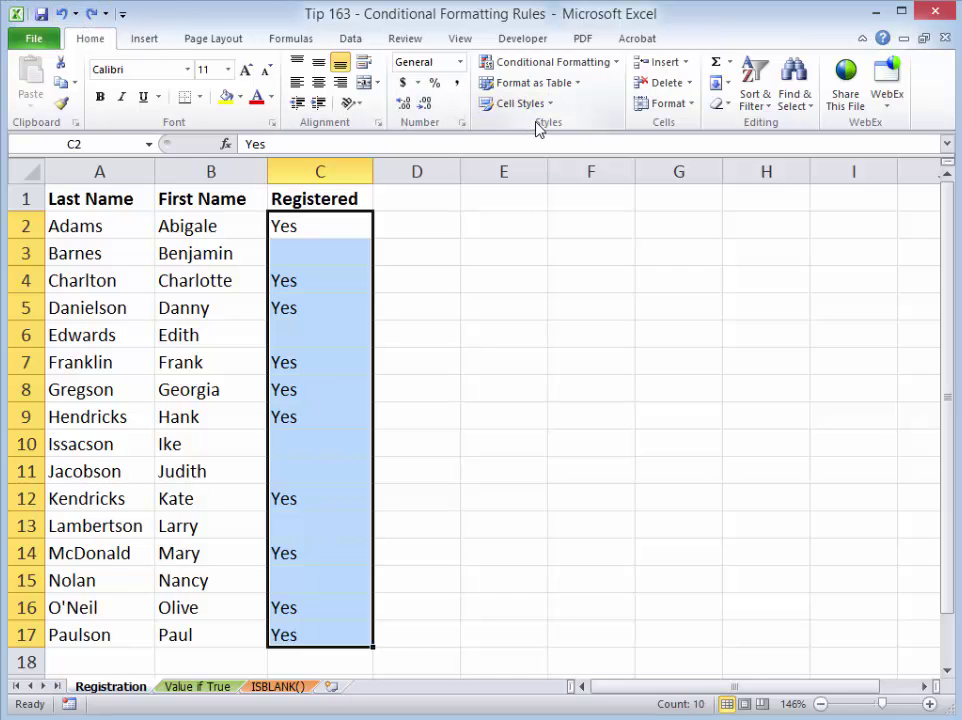
left_click(619, 63)
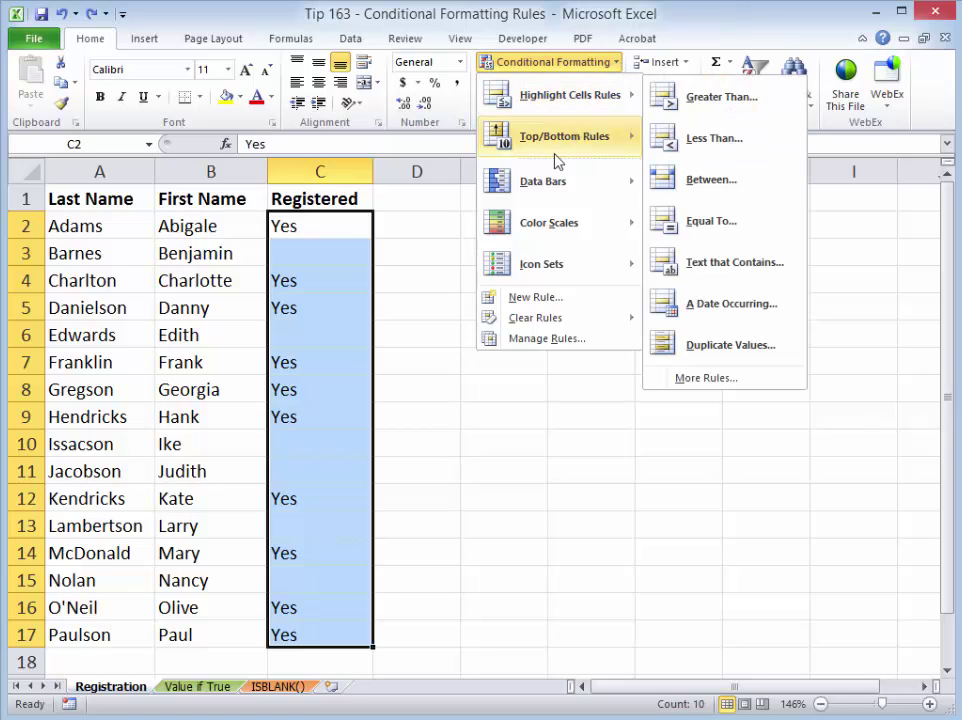
left_click(547, 300)
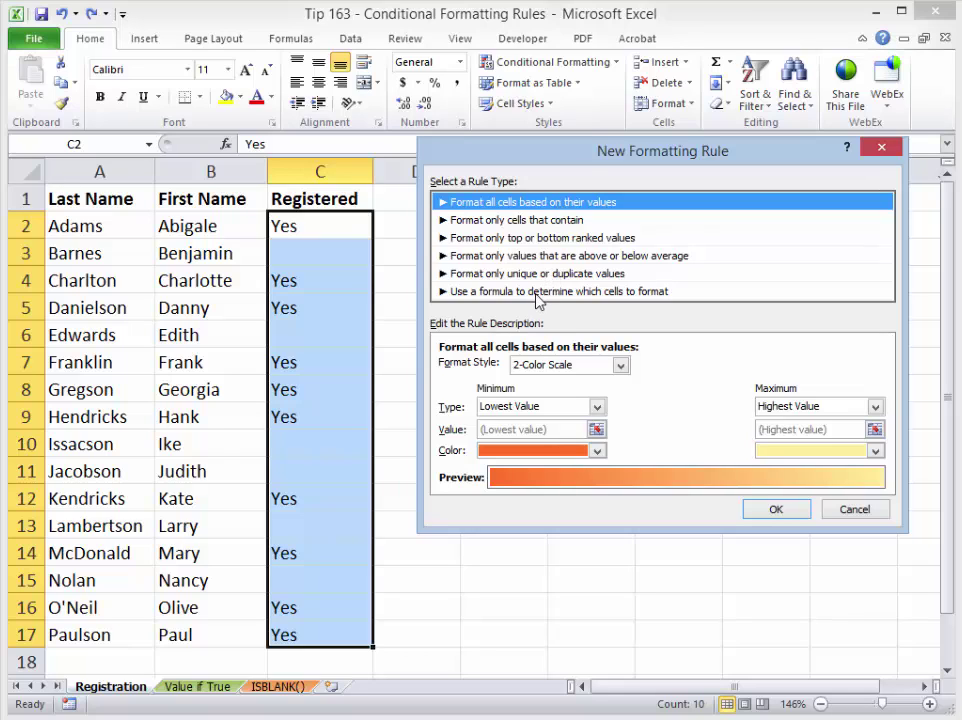
left_click(537, 293)
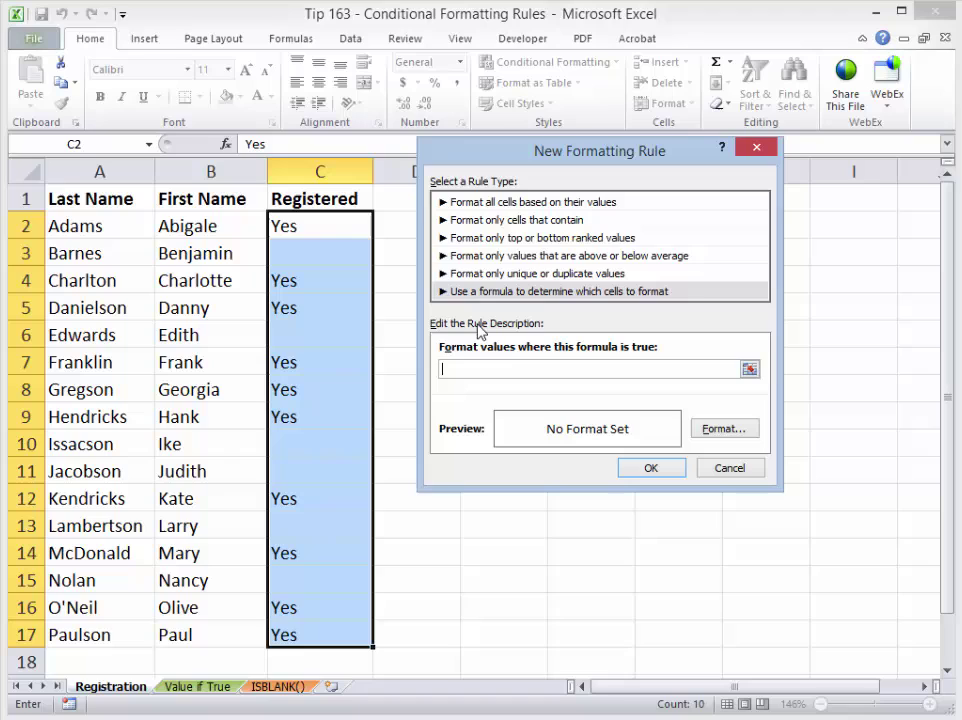
Step: Set the rule's formula to =isblank(c2), with a relative reference to the first selected cell
type("=isbla")
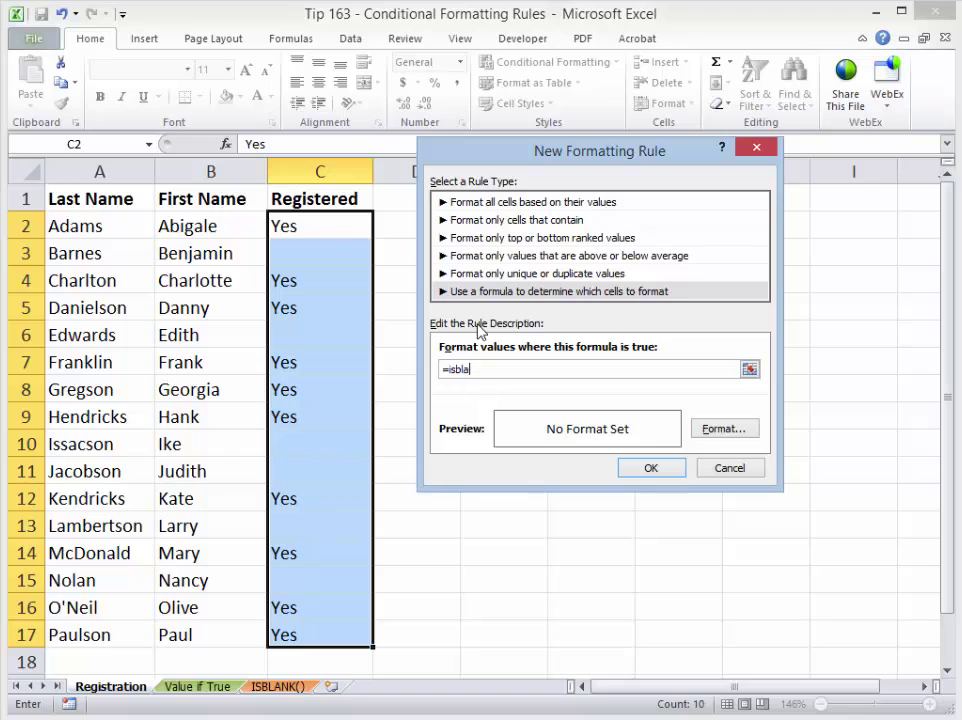
type("nk(")
left_click(321, 226)
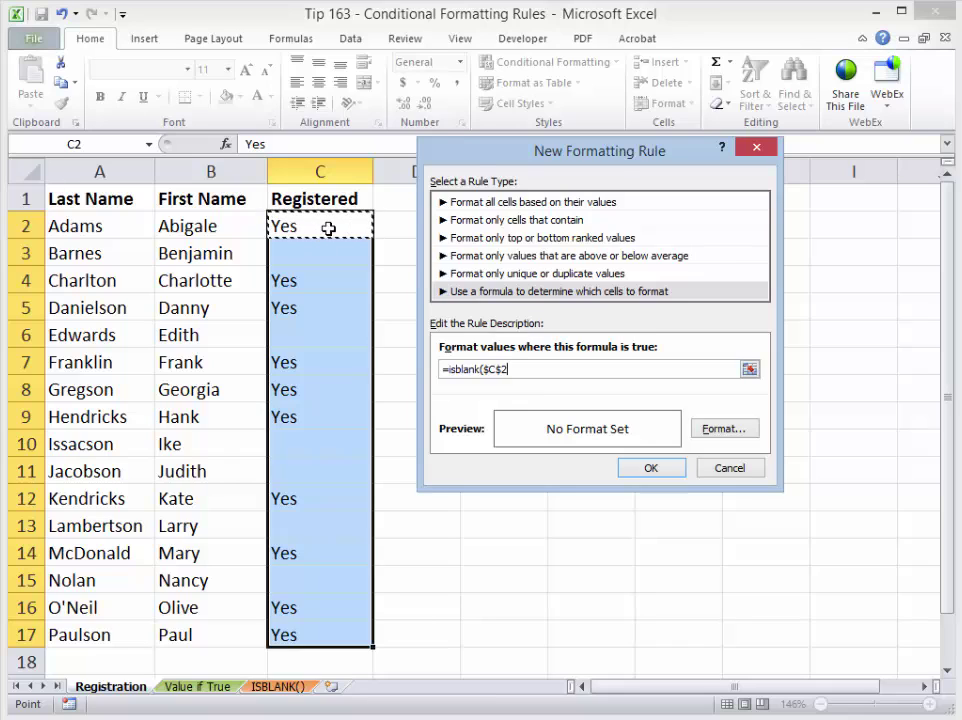
left_click(485, 369)
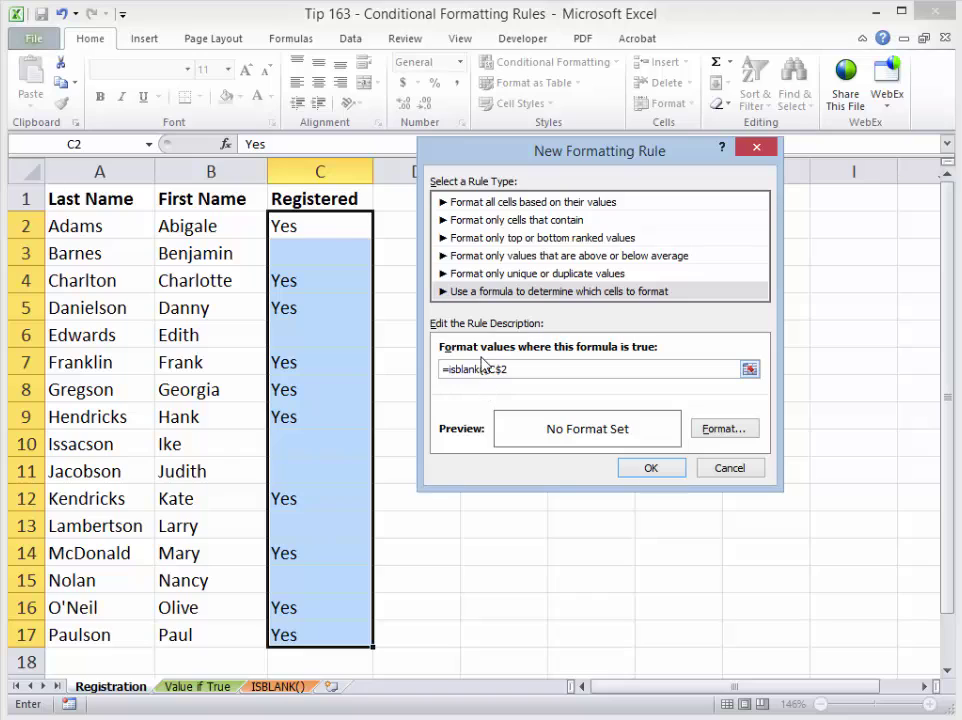
key("BackSpace")
type("c2)")
Step: Give the rule a light blue background fill and apply it to the selected Registered cells
left_click(716, 429)
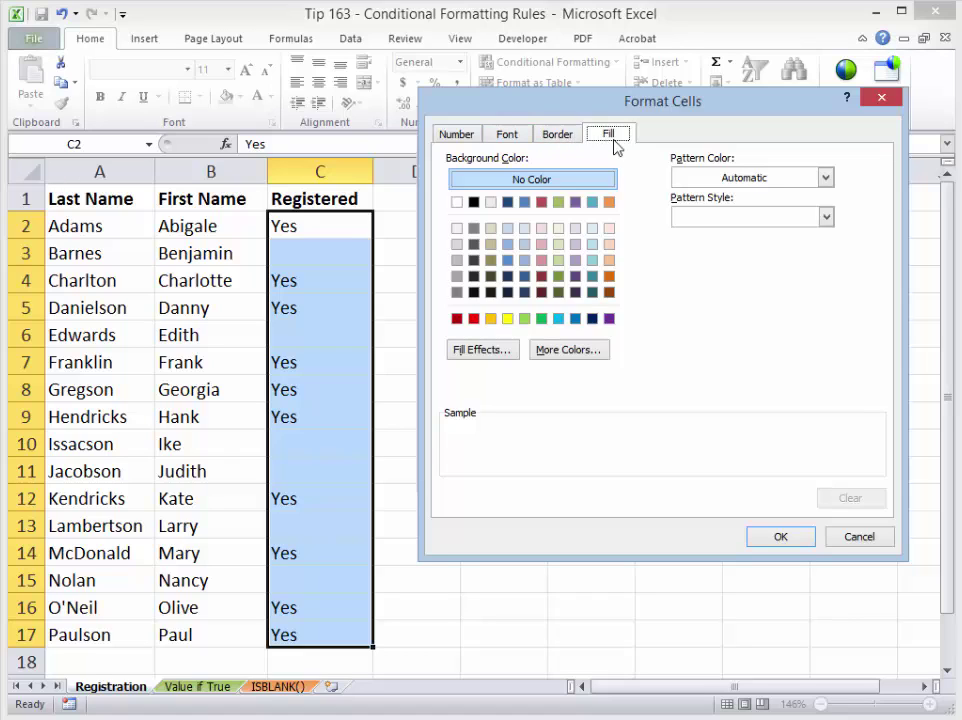
left_click(508, 245)
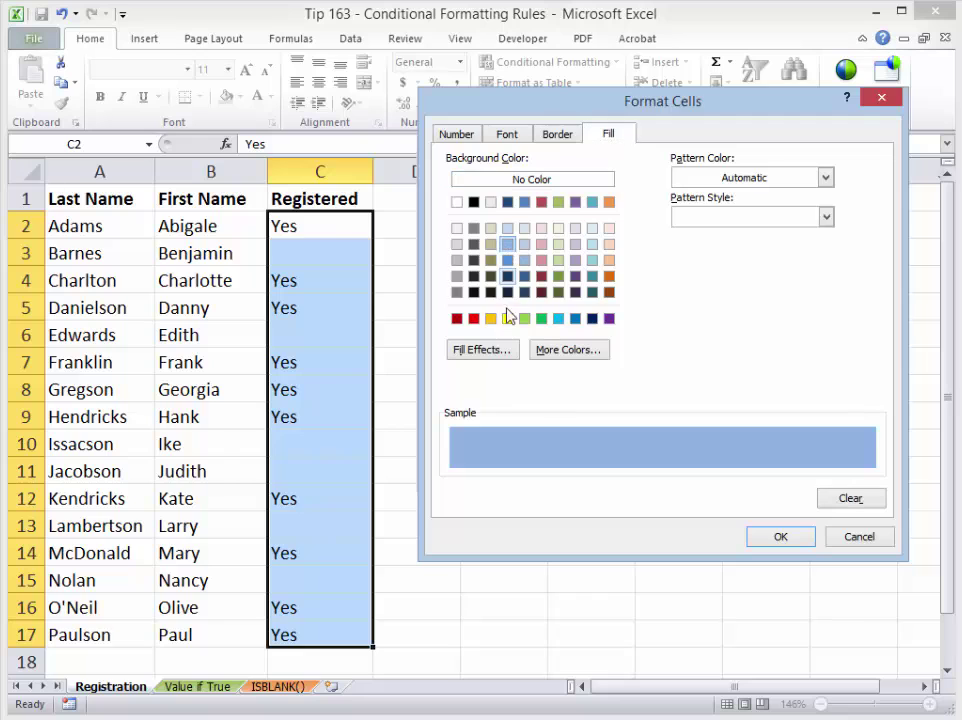
left_click(777, 539)
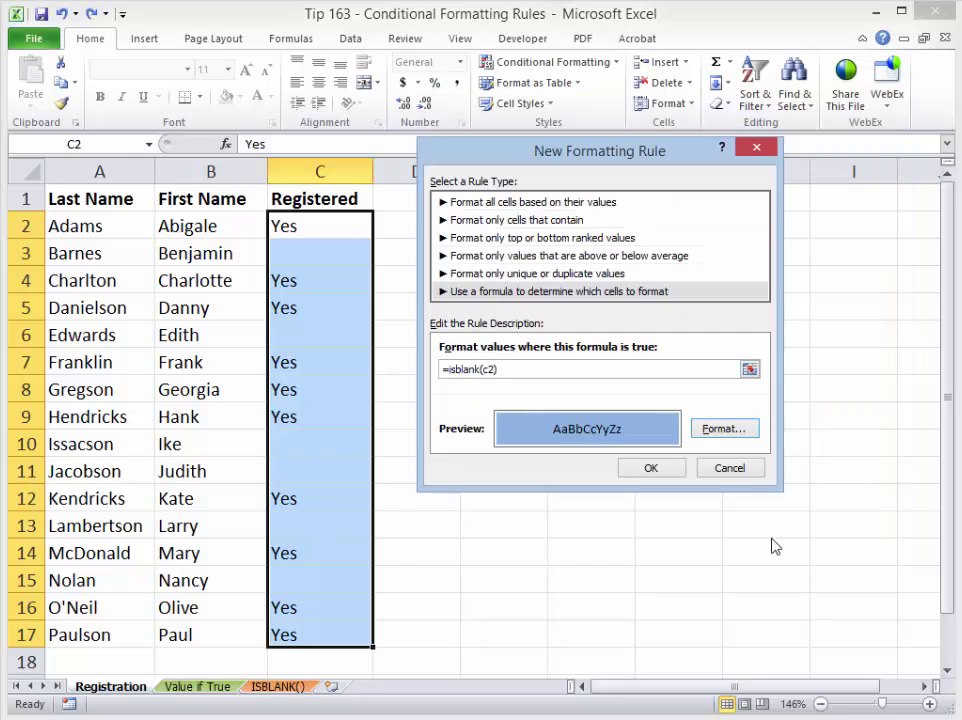
left_click(649, 468)
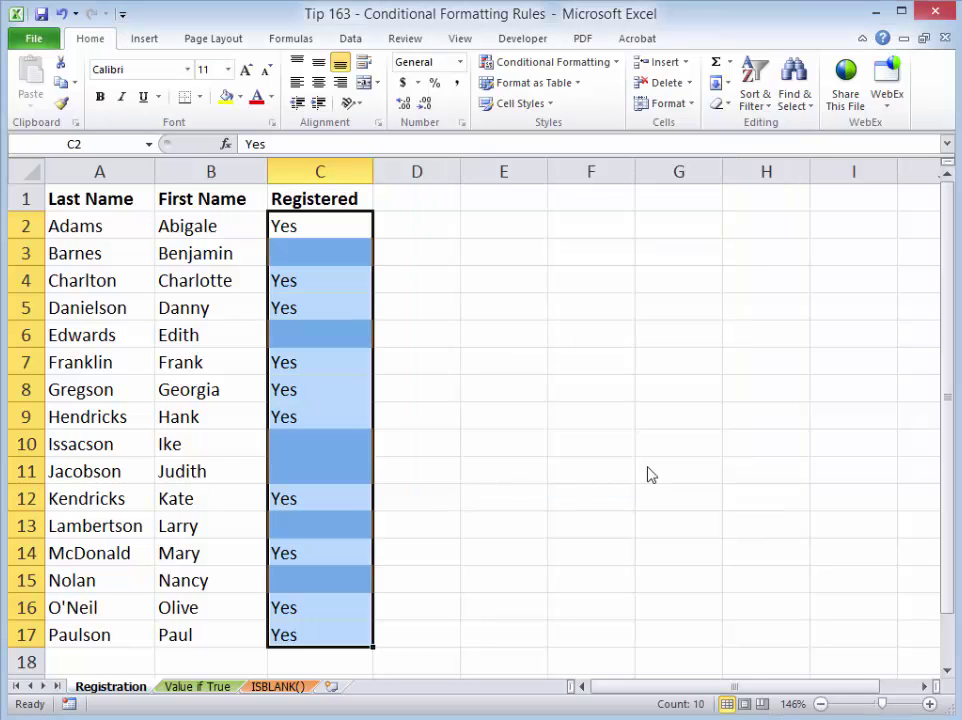
left_click(470, 270)
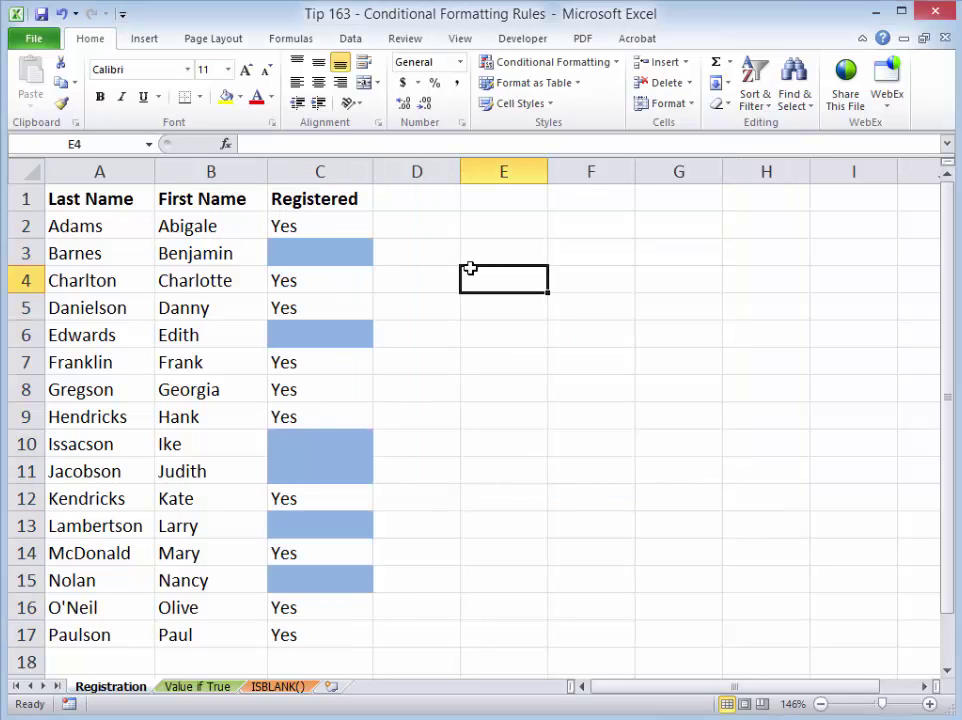
Step: Enter Yes in the blank Registered cell C3 to test the conditional formatting rule
left_click(304, 258)
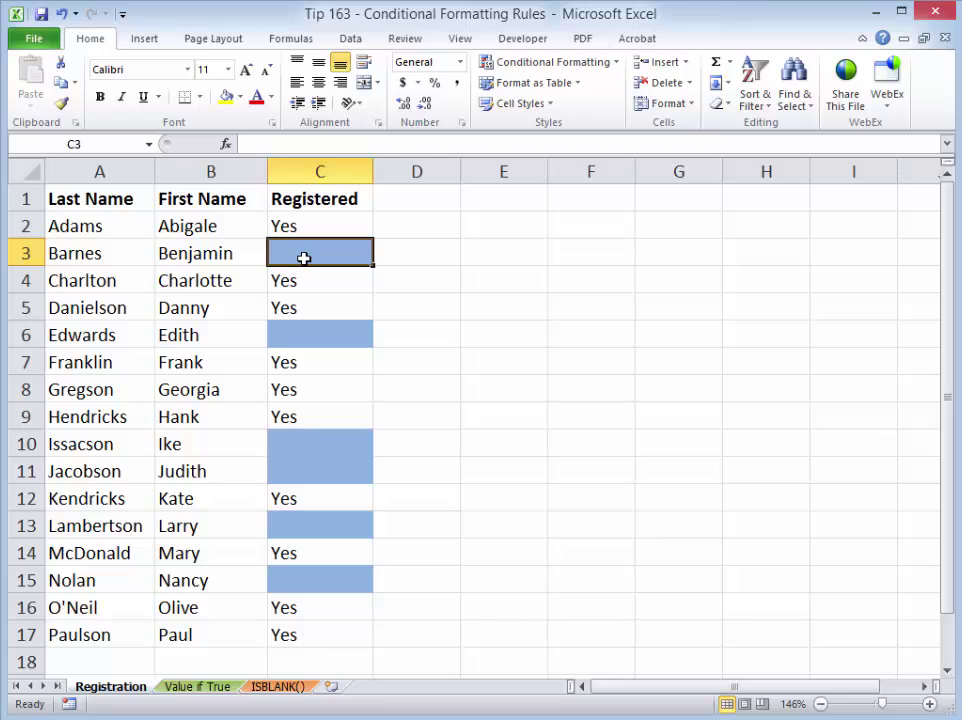
type("YEs")
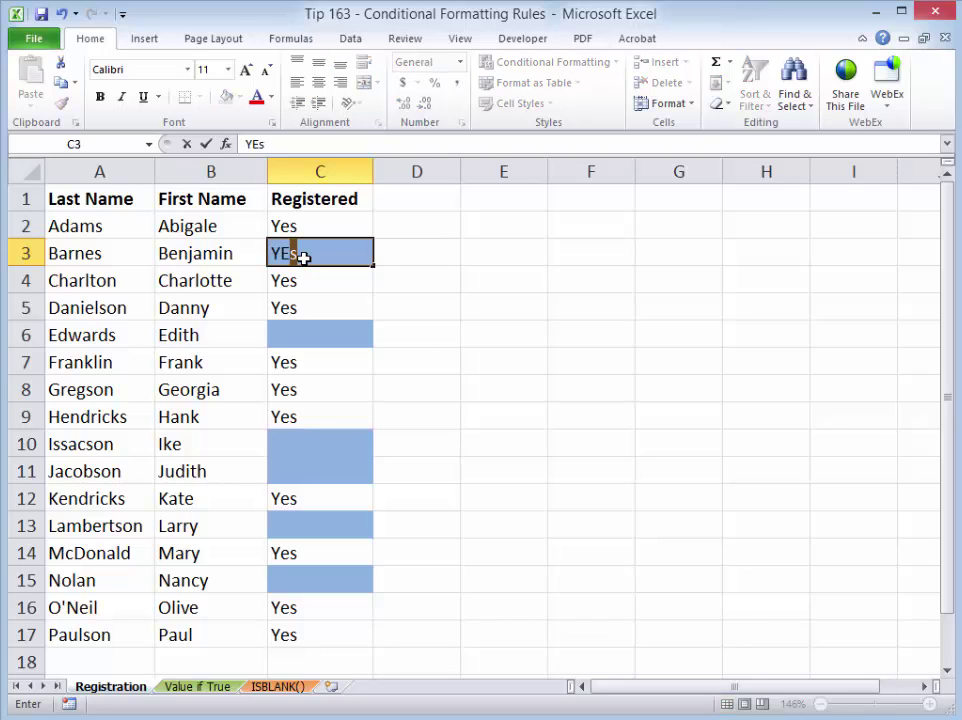
key("Tab")
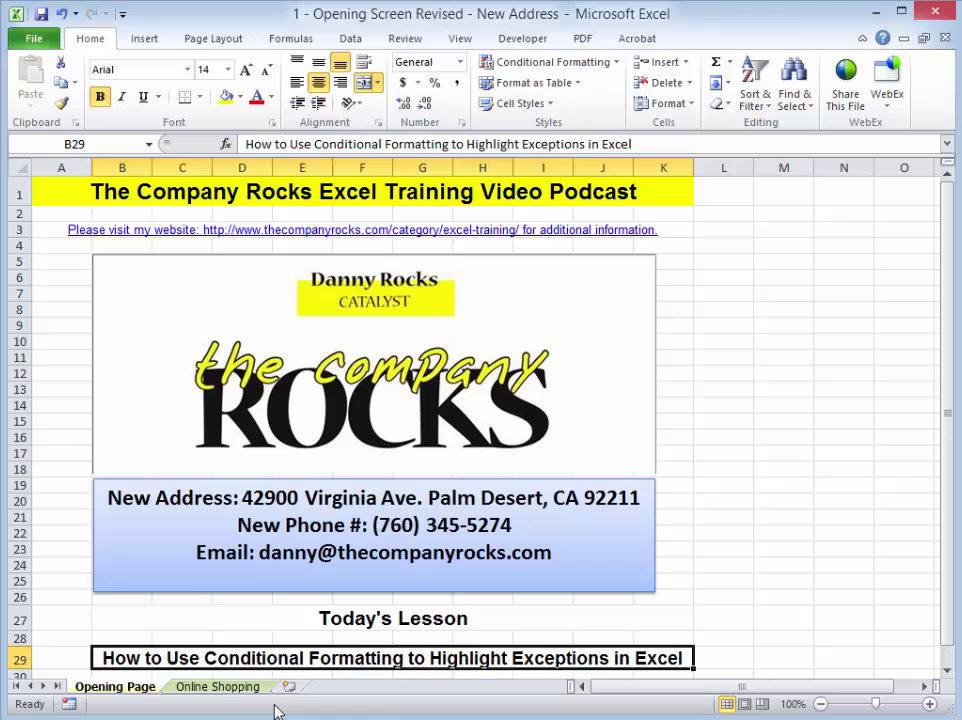
Step: View the Online Shopping sheet in the Opening Screen workbook
left_click(222, 688)
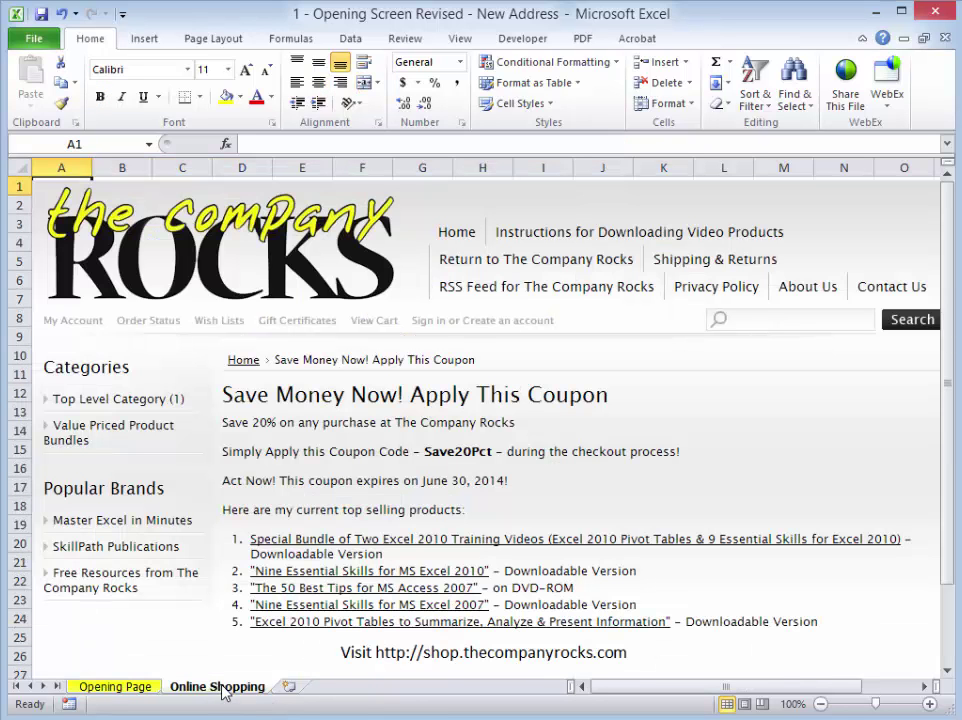